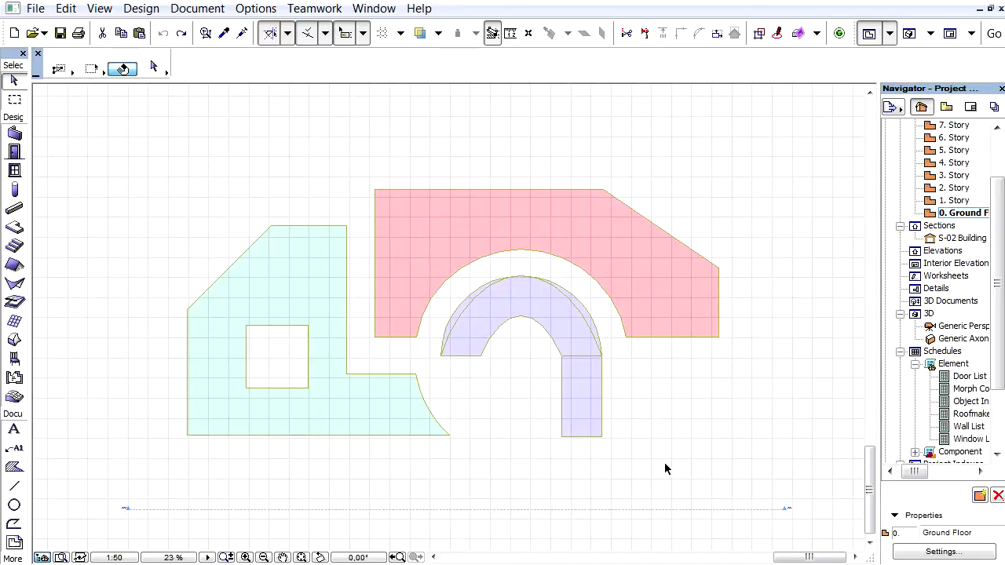
Select the green, blue and red morph buildings in turn on the ground floor plan to inspect their outlines and layer
left_click(448, 436)
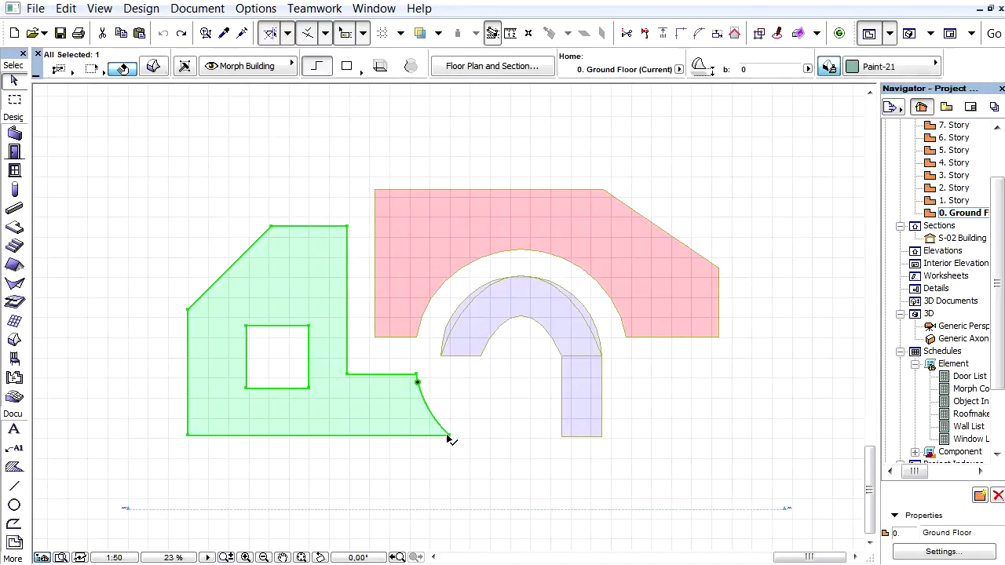
left_click(456, 358)
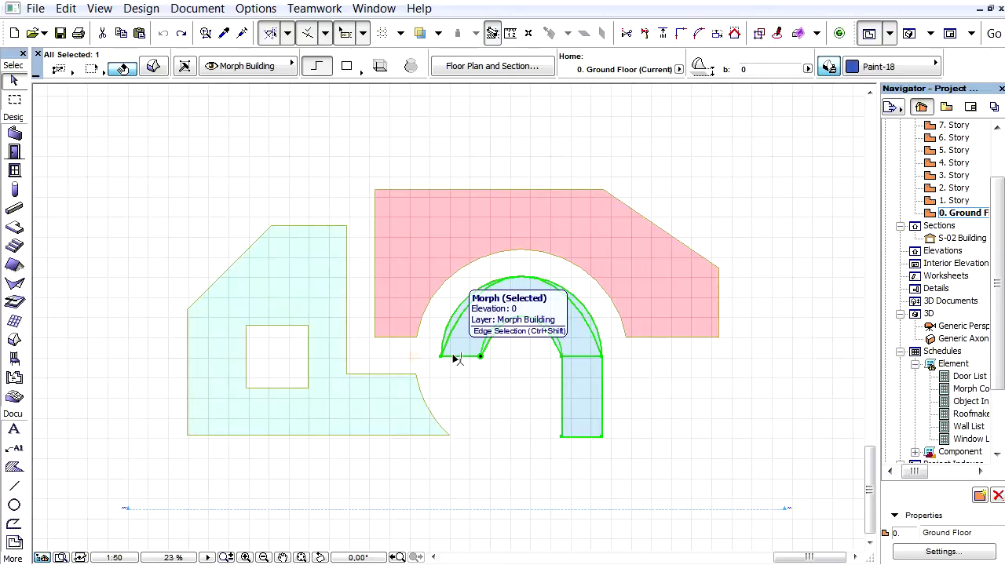
left_click(422, 328)
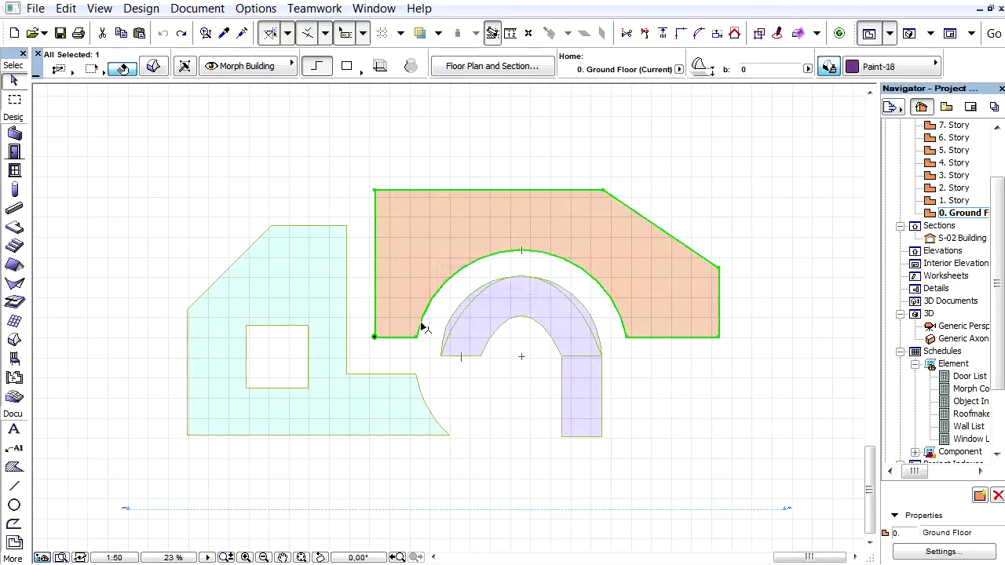
left_click(454, 386)
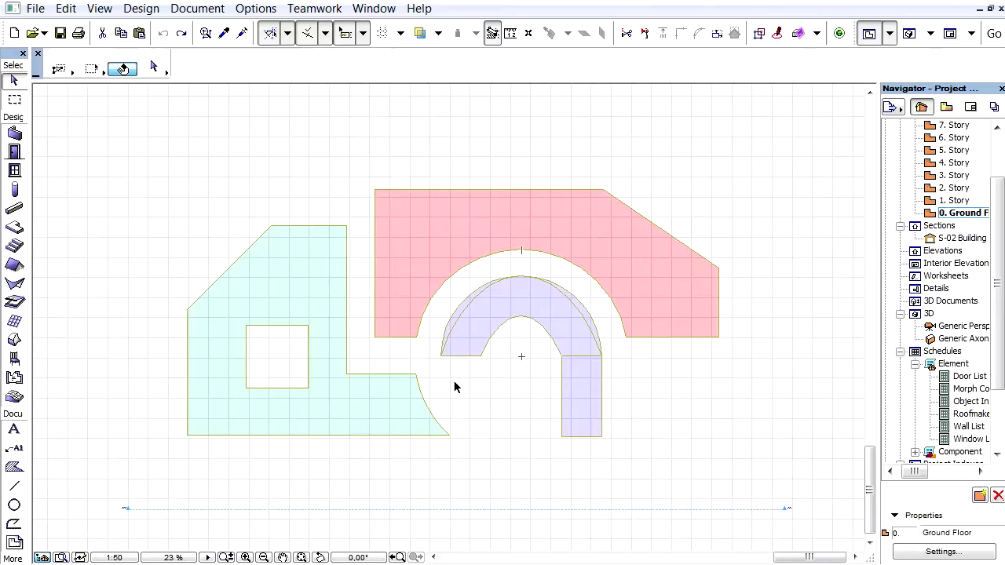
Open the S-02 Building Section from its section line on the floor plan
left_click(491, 510)
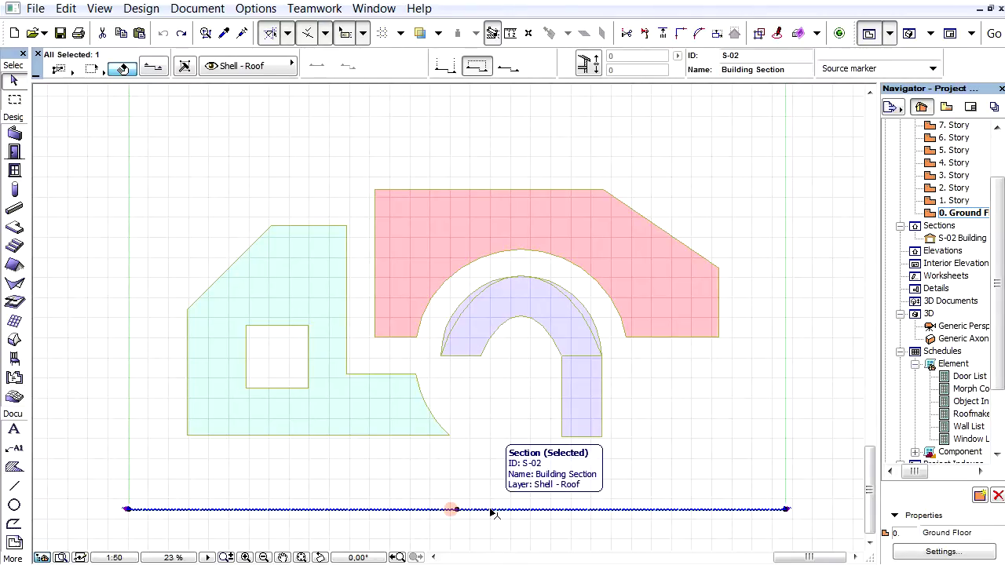
right_click(407, 361)
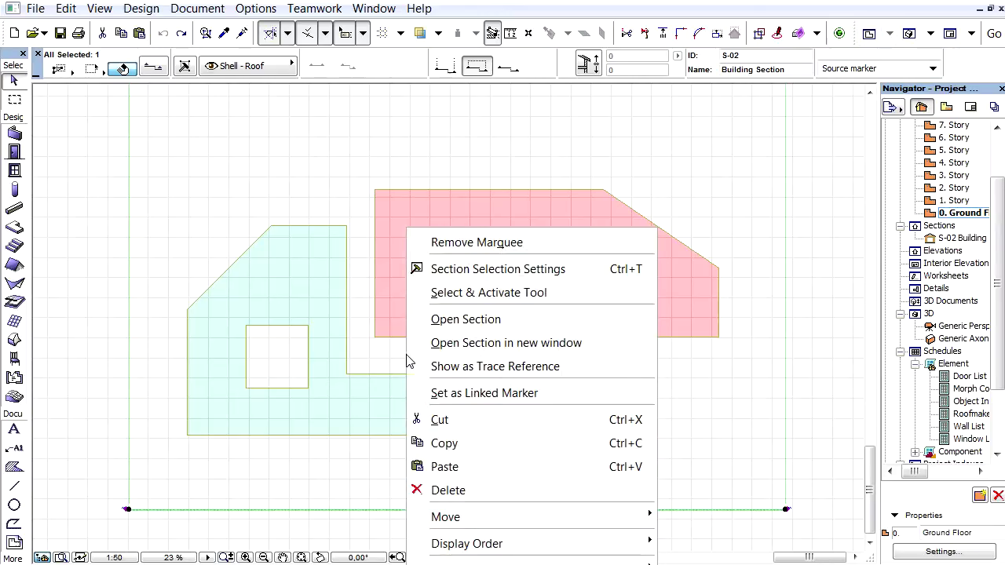
left_click(449, 322)
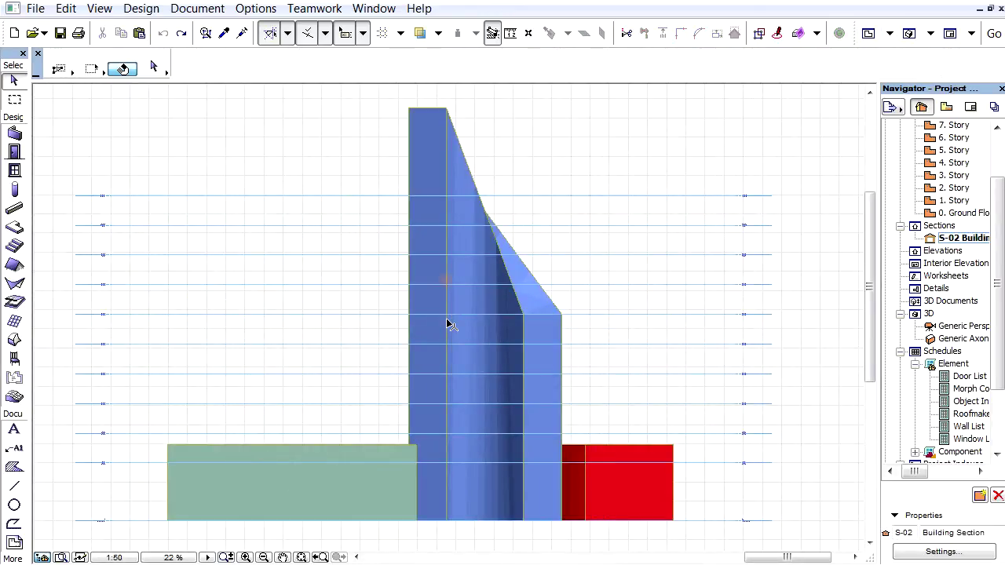
Select the blue tower in the section to inspect it across the stories, and show the buildings in the 3D perspective
left_click(448, 328)
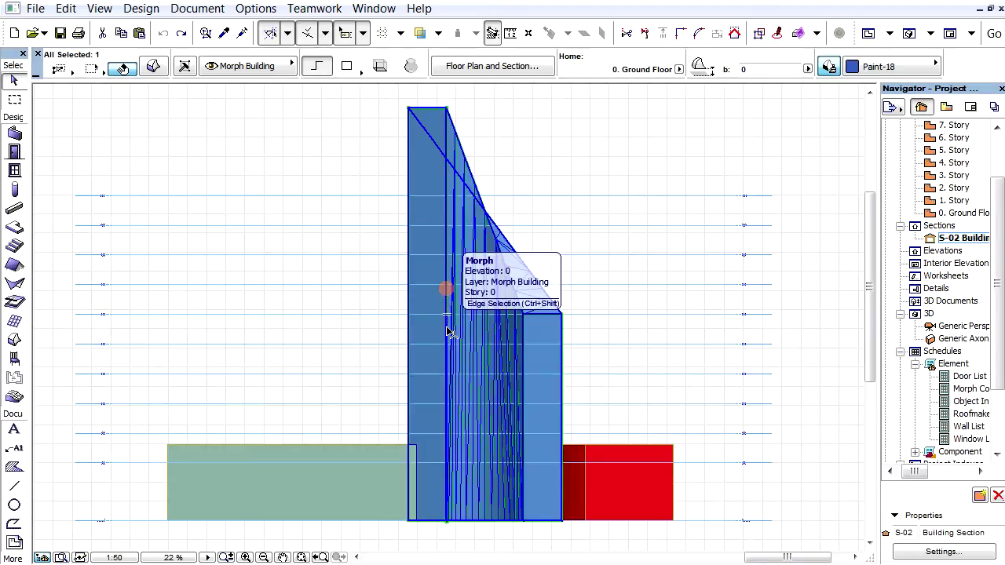
key("Escape")
left_click(448, 330)
key("F3")
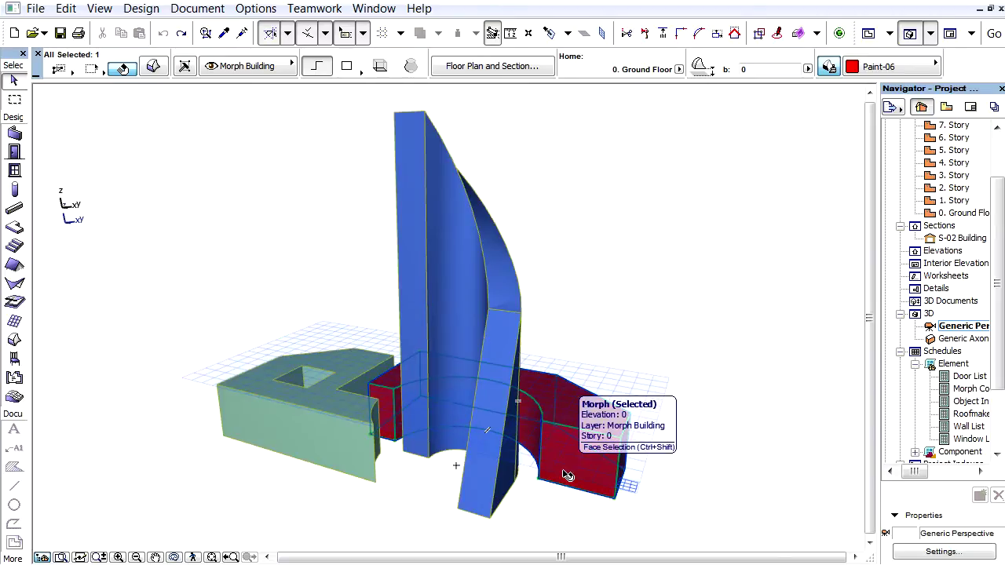
Return to the ground floor plan and open the Morph Conceptual Design element schedule
key("F2")
left_click(652, 356)
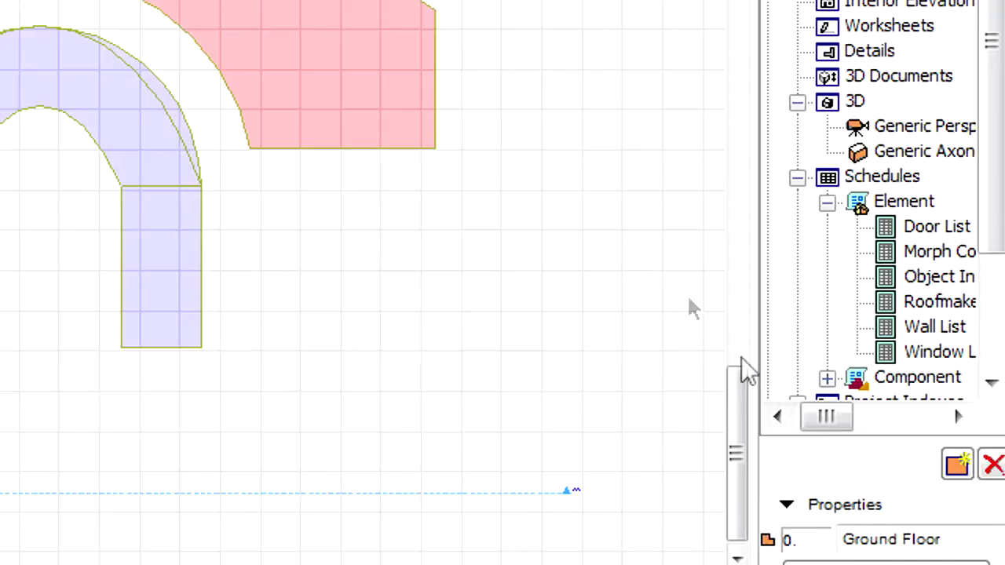
left_click_drag(826, 414, 837, 416)
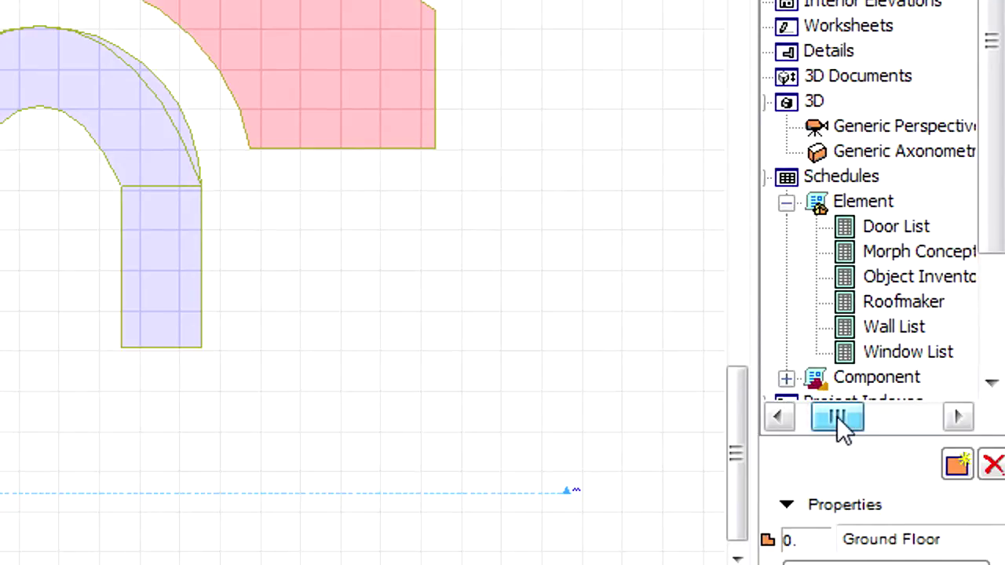
double_click(885, 264)
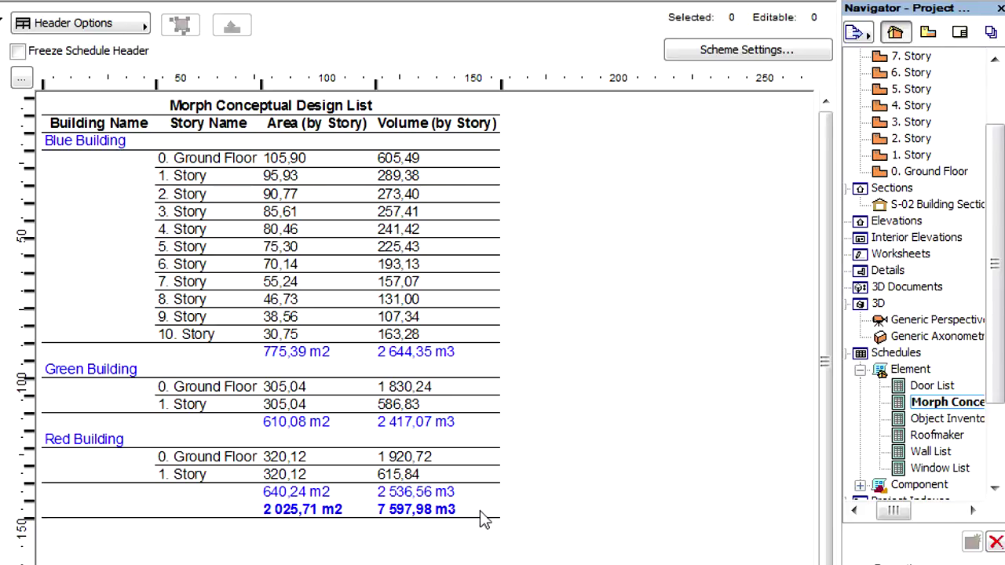
Open the schedule's scheme settings and review the criteria of the Morph Conceptual Design scheme
left_click(721, 54)
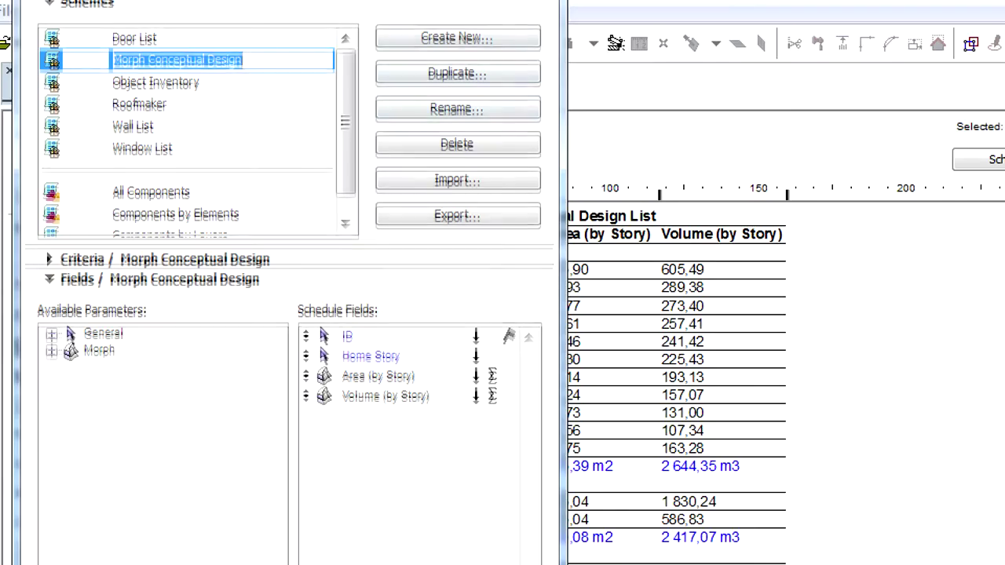
left_click_drag(390, 0, 392, 22)
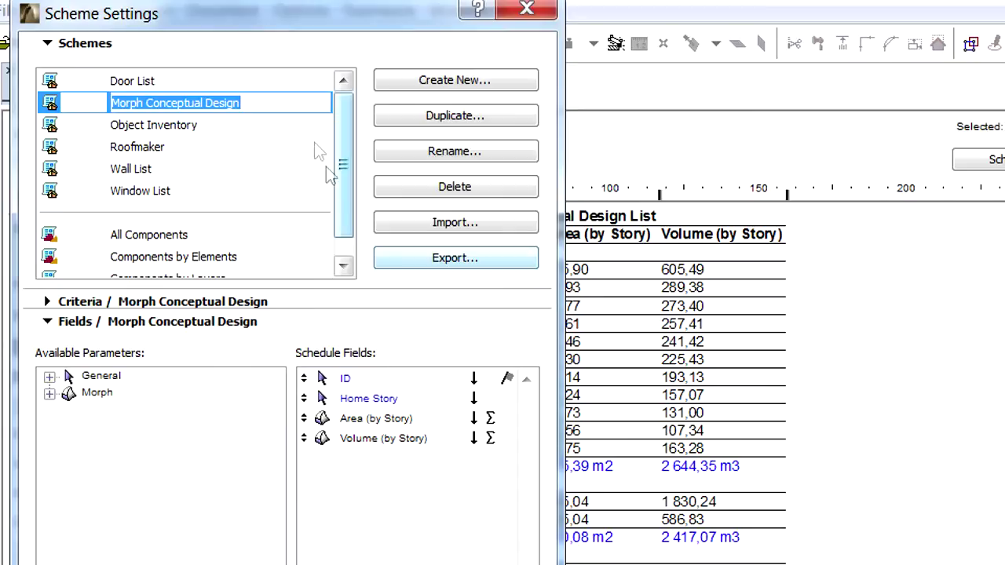
left_click(305, 303)
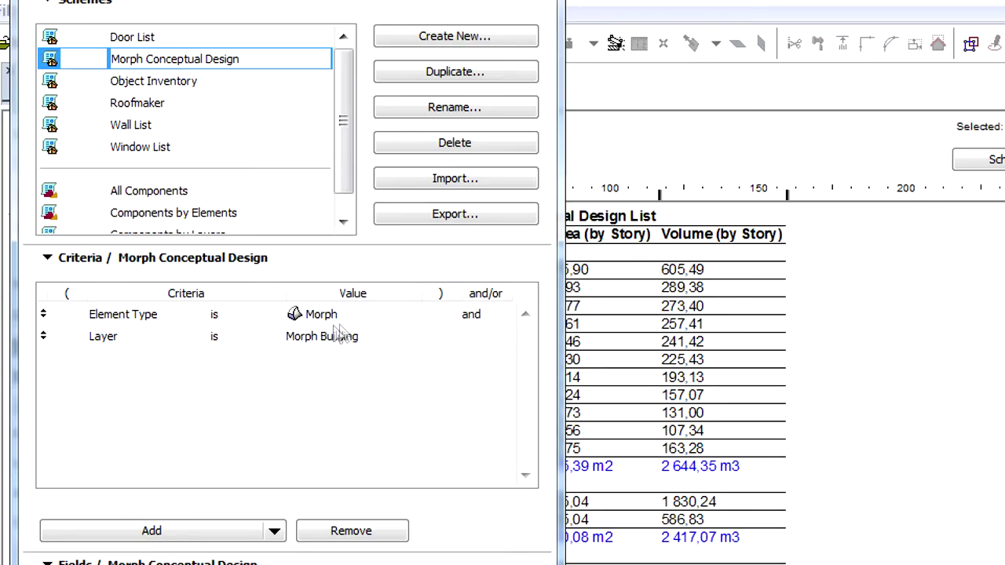
left_click(323, 260)
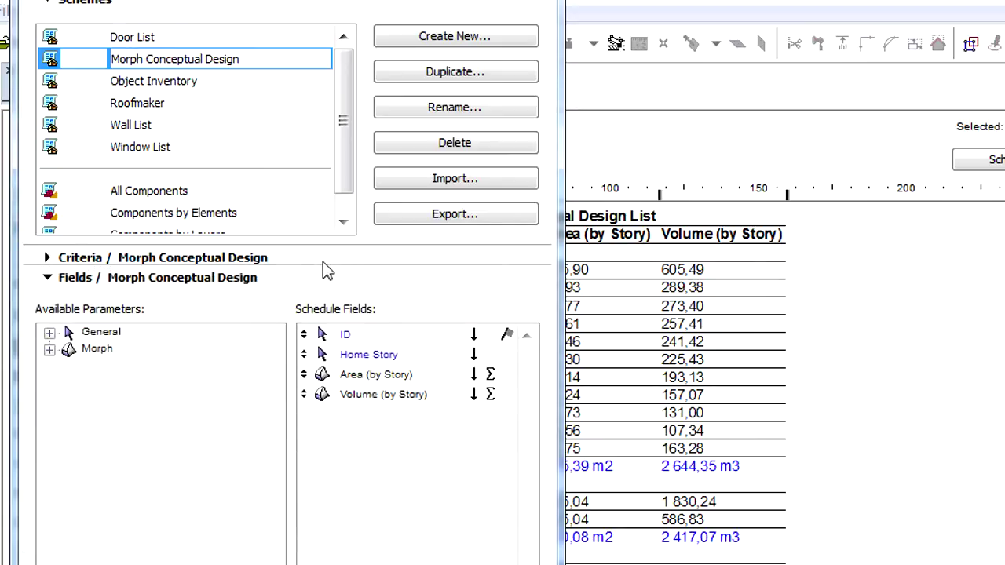
Review the General and Morph parameters available as fields for the Morph Conceptual Design scheme, and close the scheme settings
left_click(50, 333)
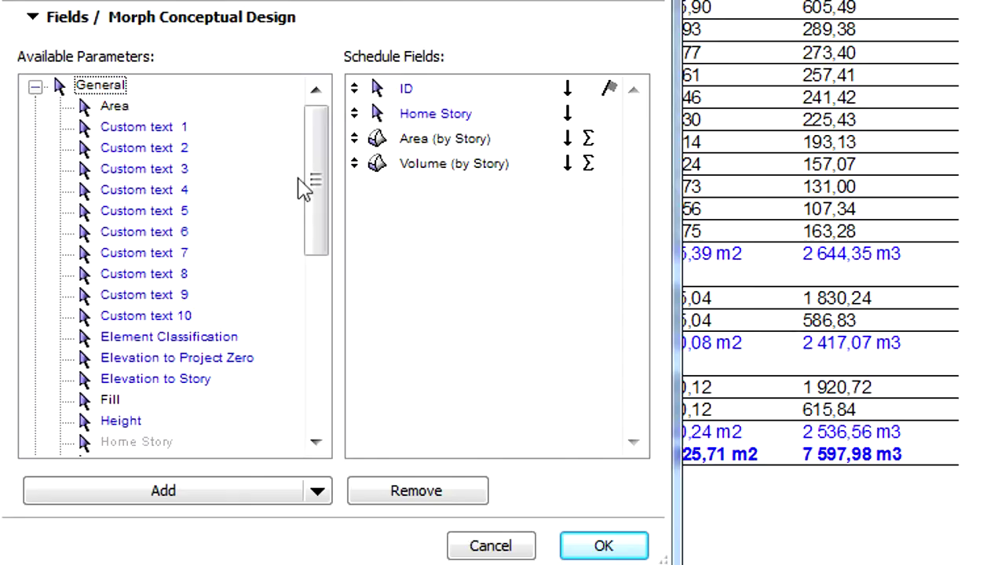
scroll(275, 426, "down", 1)
left_click_drag(318, 203, 318, 238)
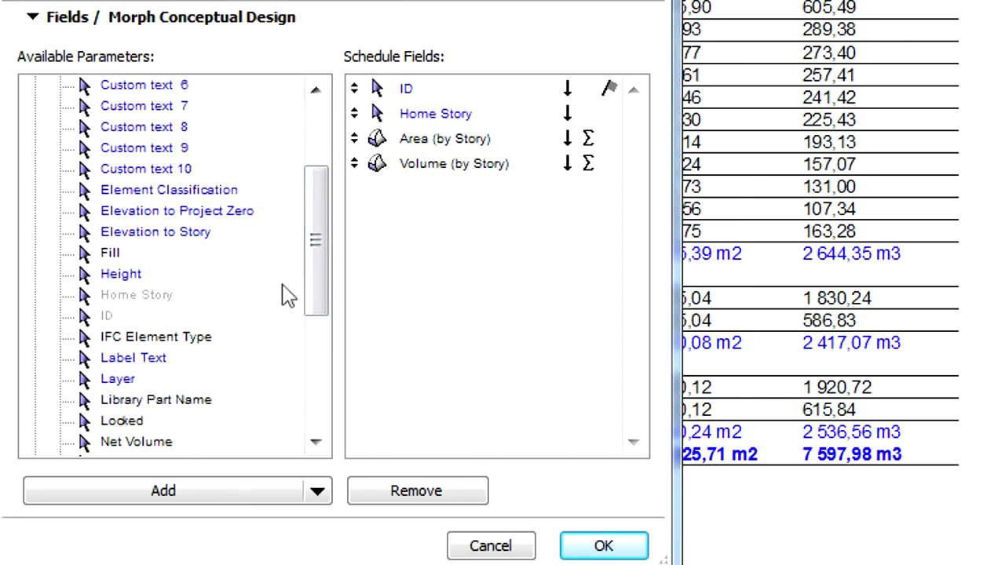
left_click_drag(317, 273, 320, 193)
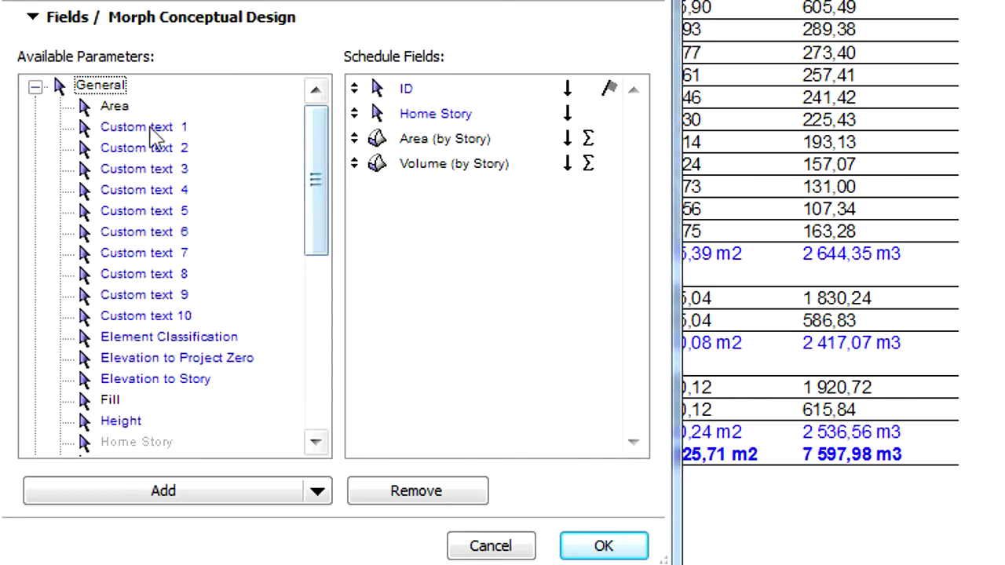
left_click(35, 87)
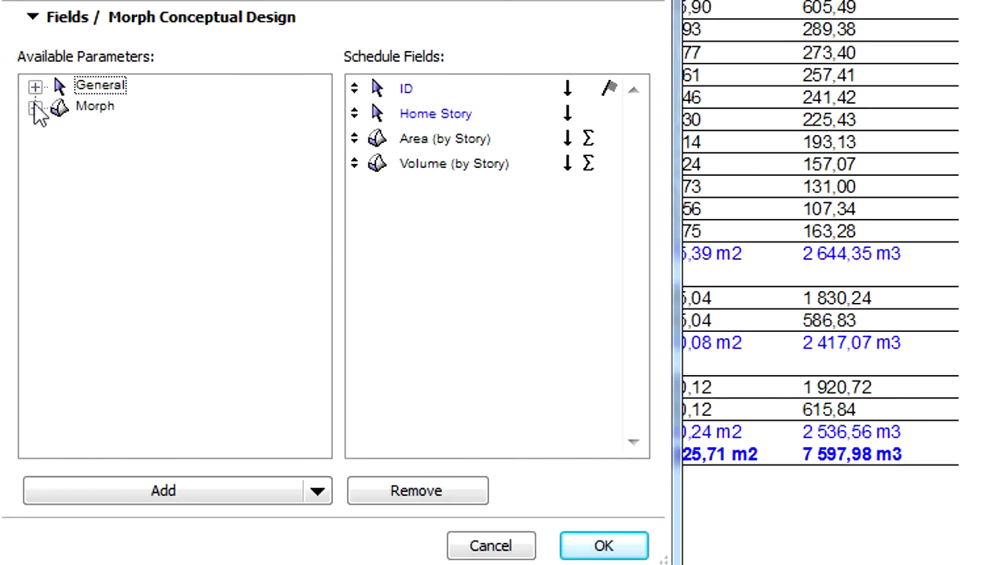
left_click(36, 108)
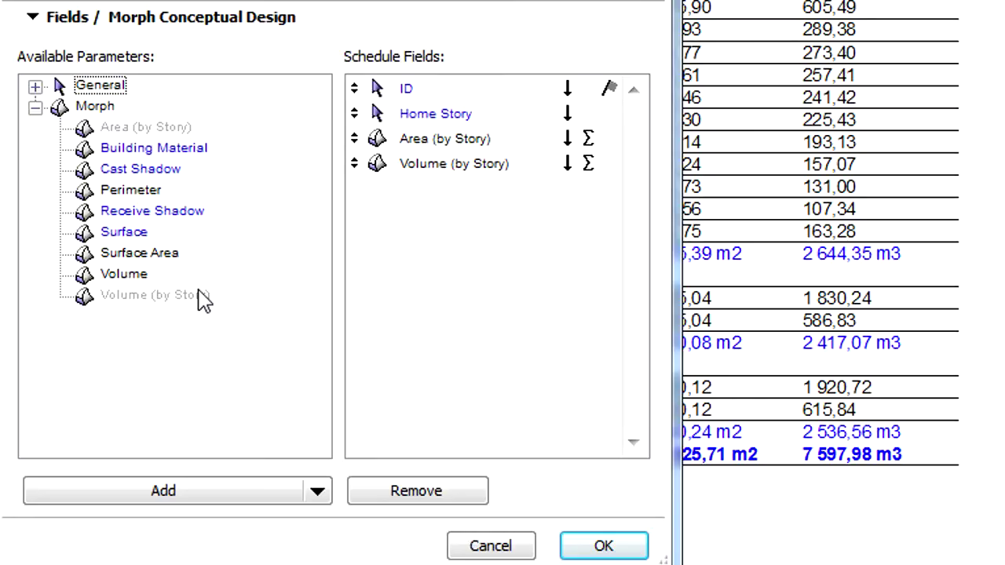
left_click(607, 547)
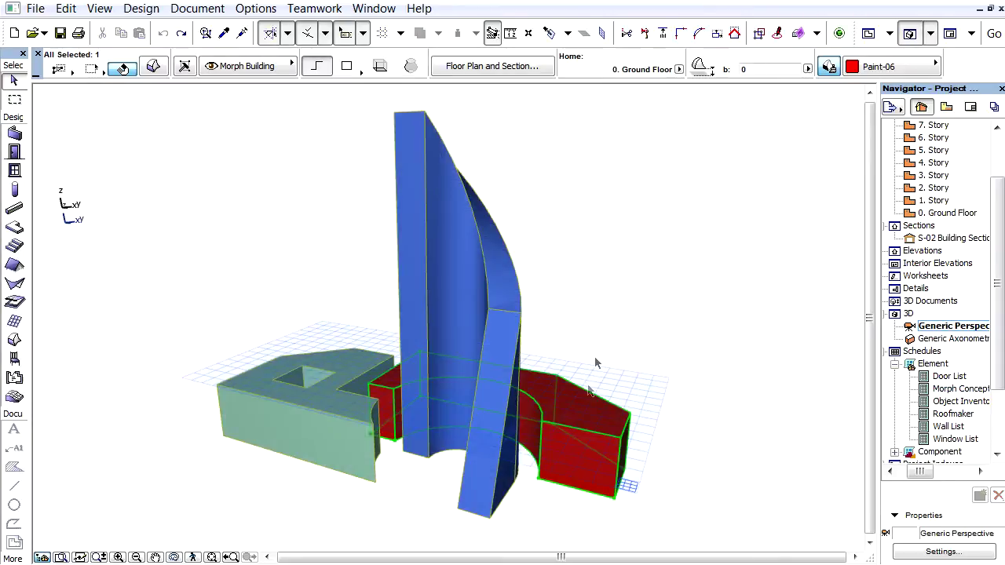
Push the top face of the red building upward by a distance of 13000 in the 3D perspective and deselect the morph
left_click(587, 409)
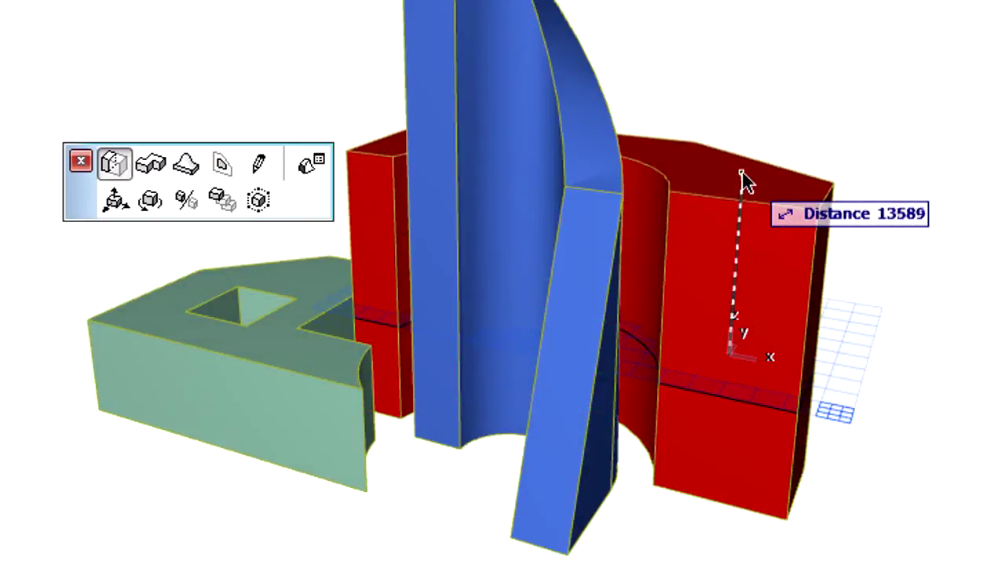
key("Tab")
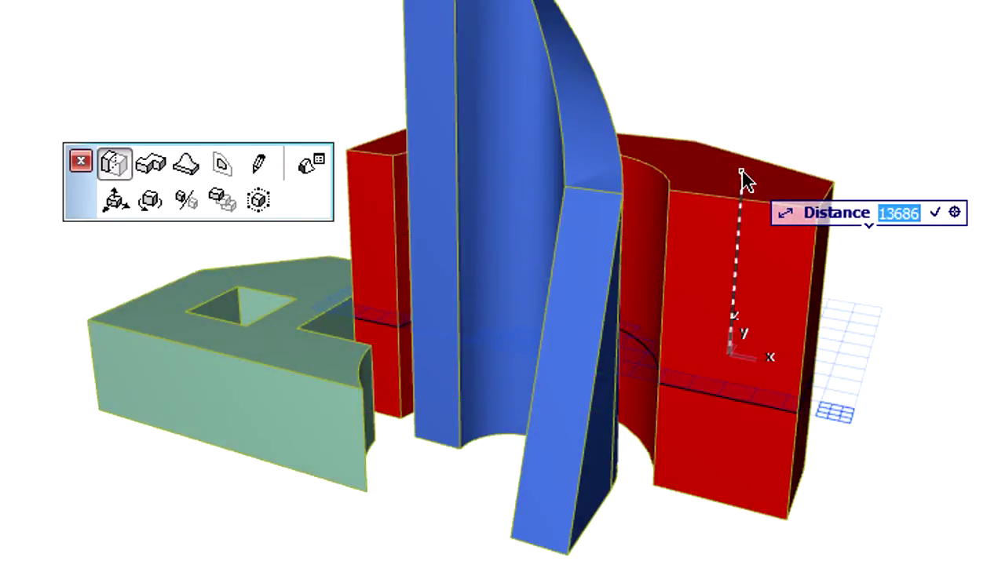
type("13000")
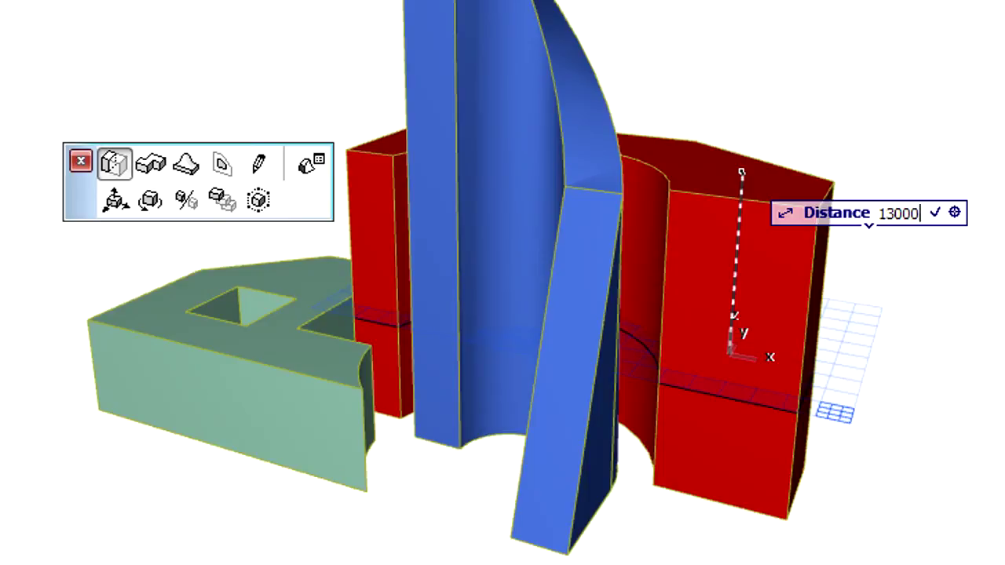
key("Return")
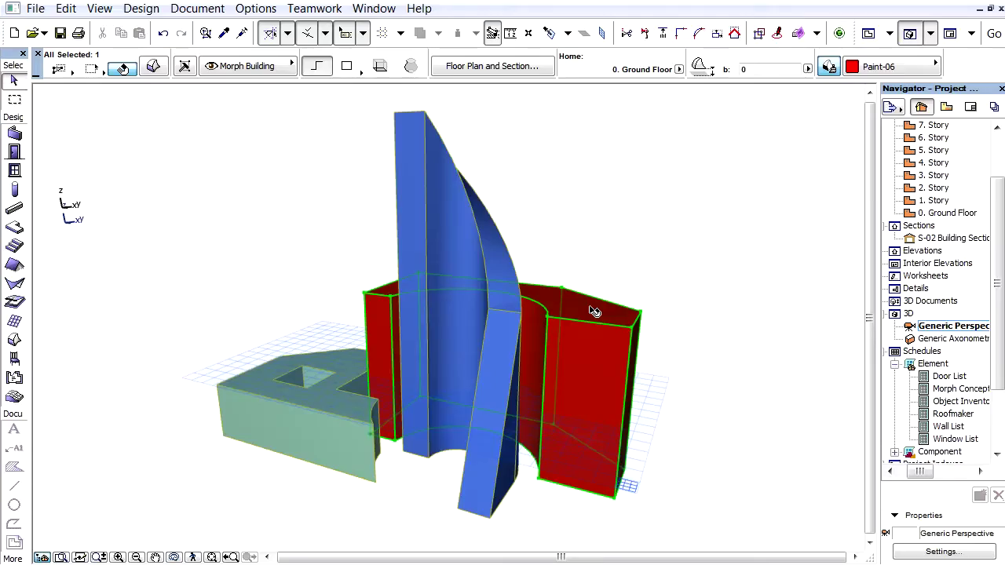
left_click(679, 306)
Check the red building's areas and volumes by story in the Morph Conceptual Design schedule, and return to the 3D perspective
double_click(958, 389)
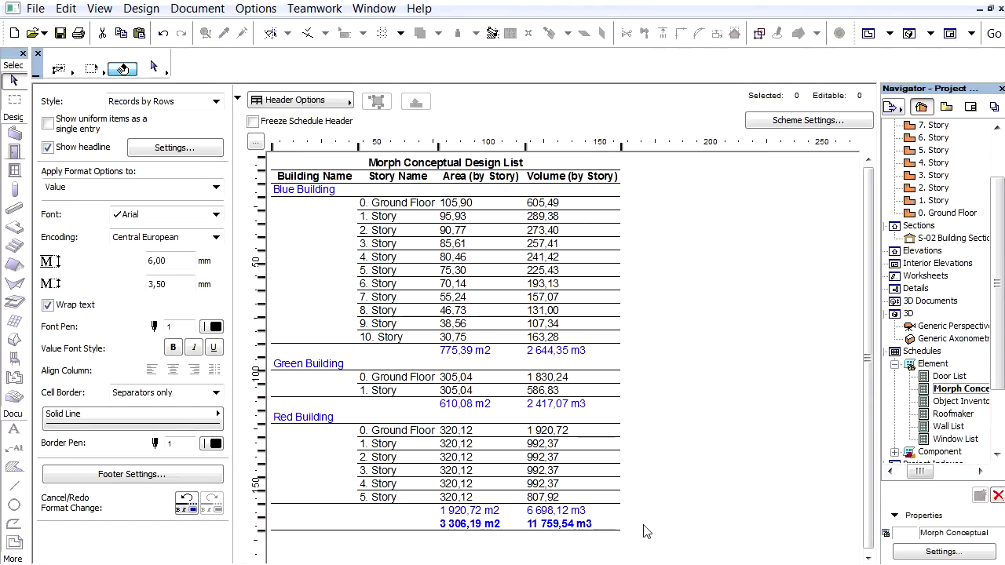
key("F3")
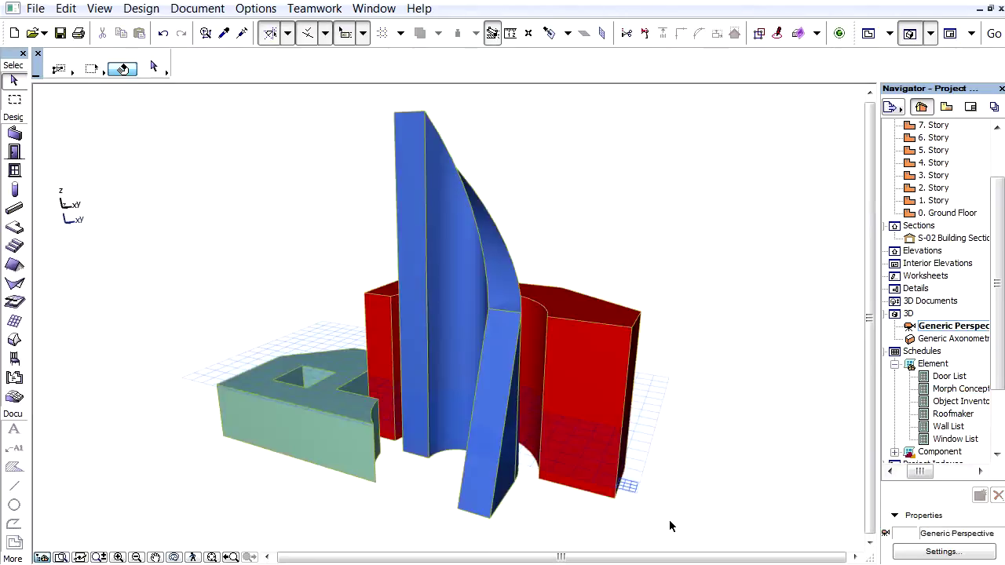